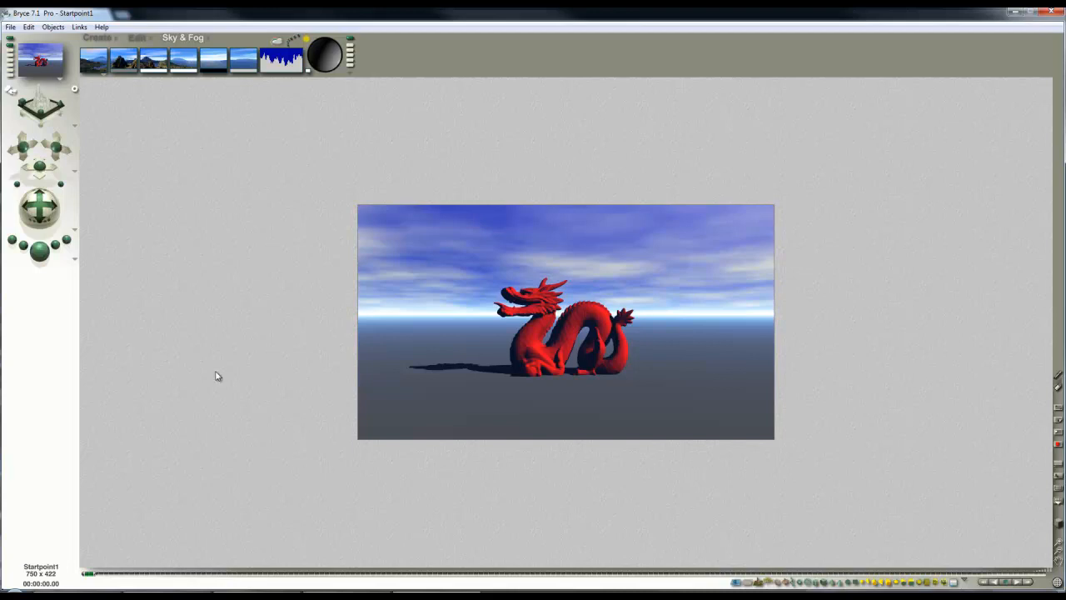
Move the camera to a closer, raised perspective of the dragon and check the scene layout from overhead
drag(56, 152, 57, 166)
drag(39, 205, 44, 222)
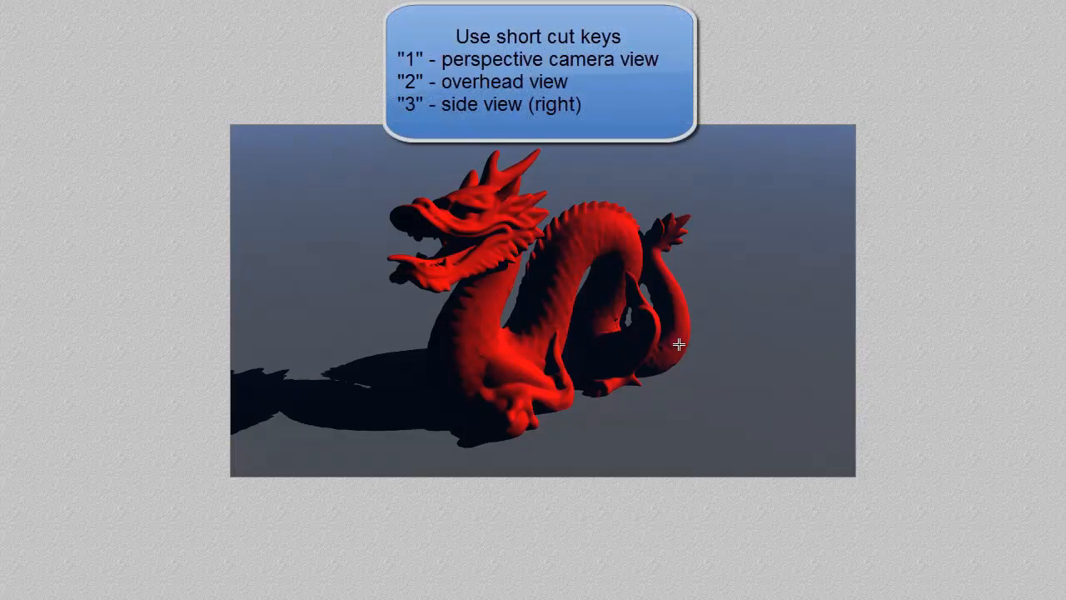
key(2)
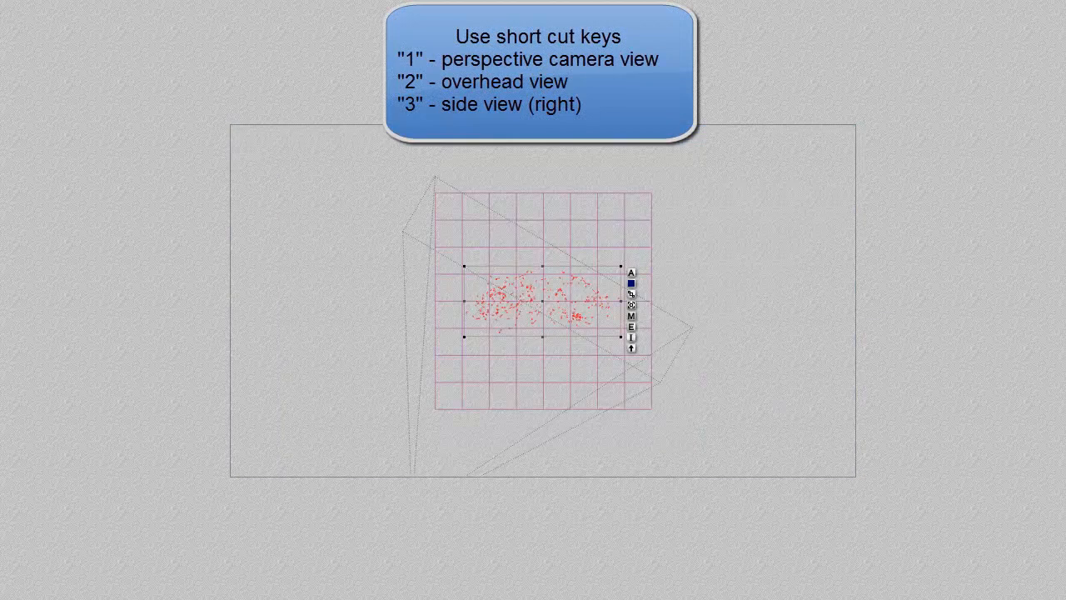
key(minus)
key(minus)
key(1)
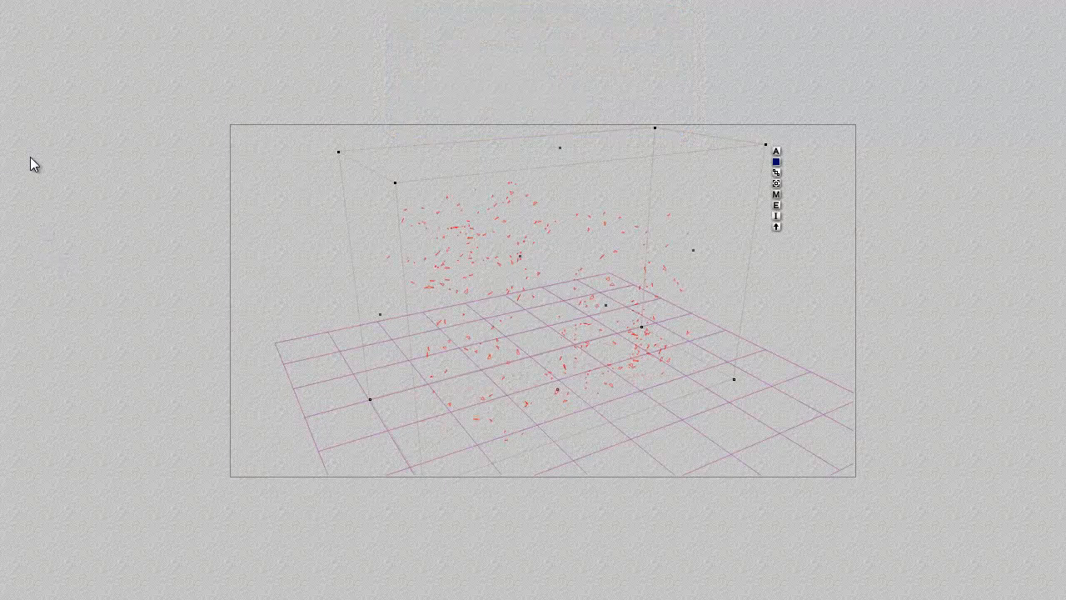
key(Escape)
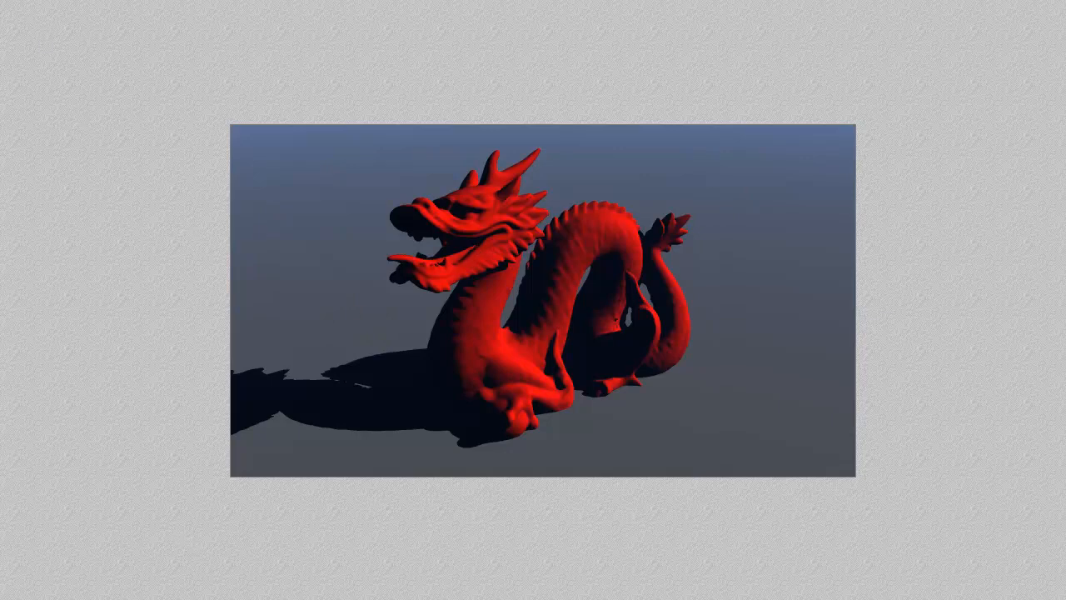
Switch to Google Chrome and browse the Bryce Tutorials website
mouse_move(81, 599)
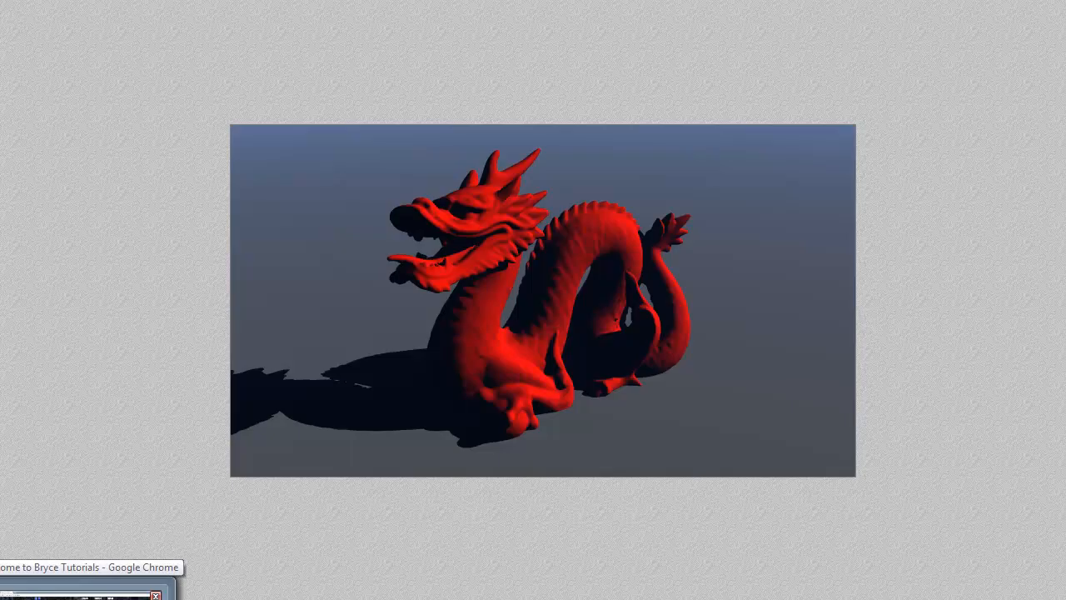
click(81, 592)
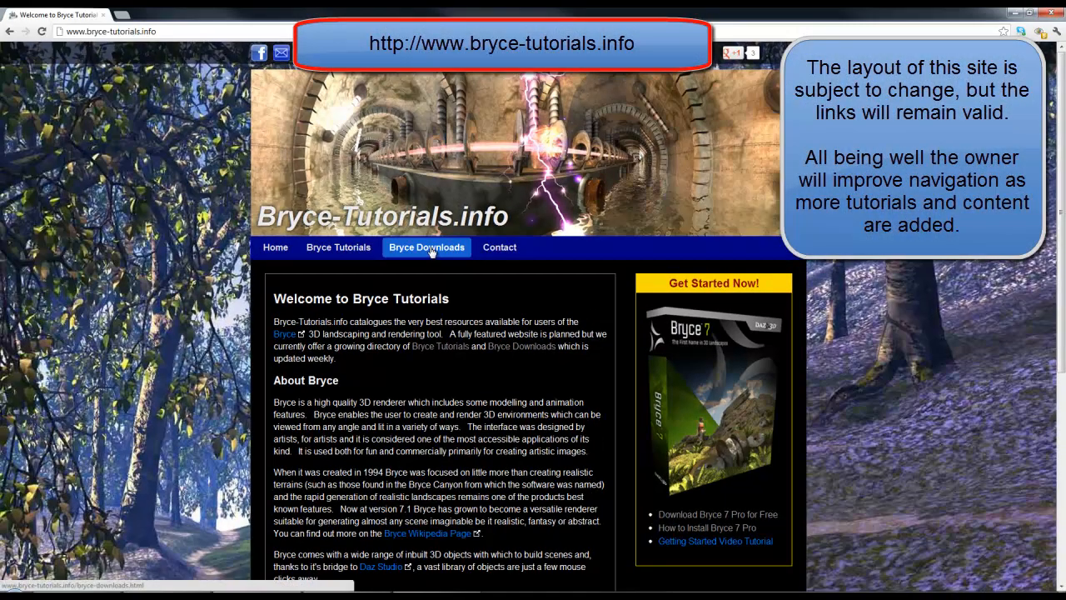
click(431, 250)
scroll(427, 379, down, 12)
scroll(421, 381, down, 20)
scroll(403, 393, down, 3)
click(305, 340)
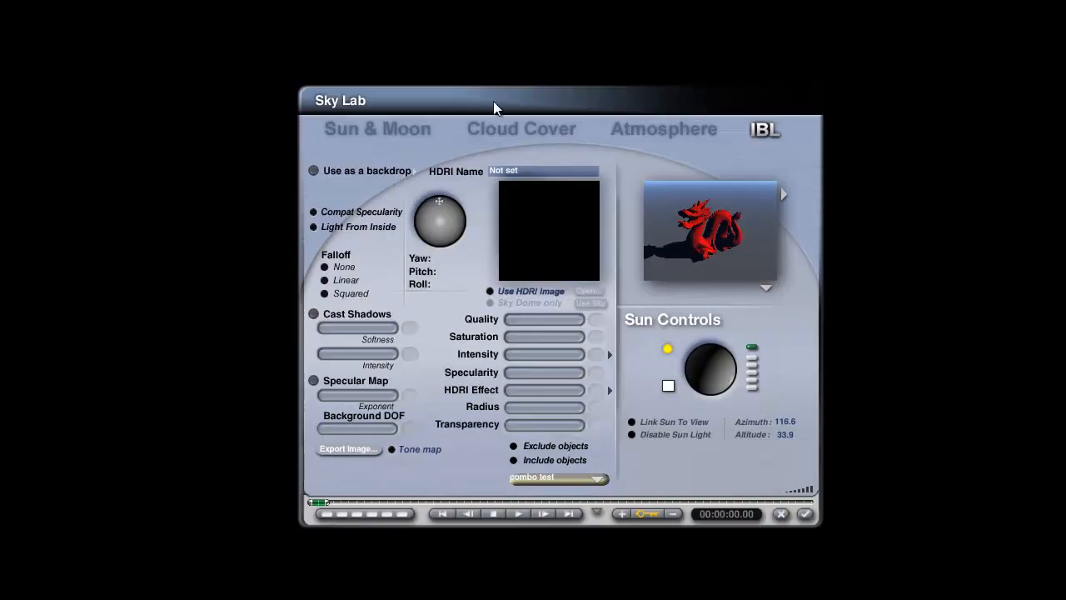
Load Lake_SC.hdr as the HDRI image for image-based lighting, with Compat Specularity off and the sun light disabled
click(491, 292)
click(584, 292)
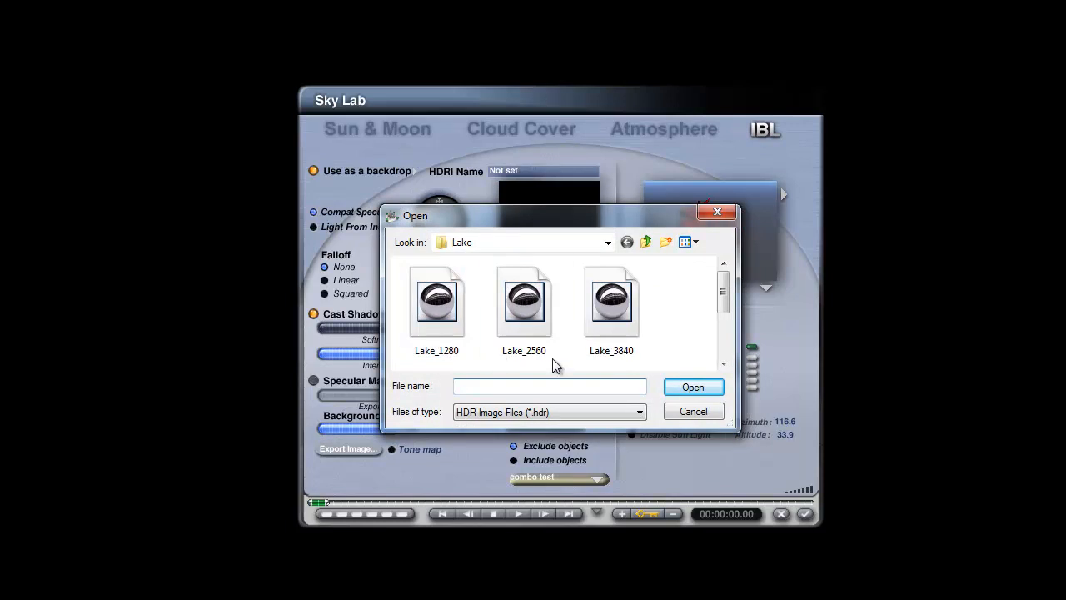
drag(727, 301, 725, 334)
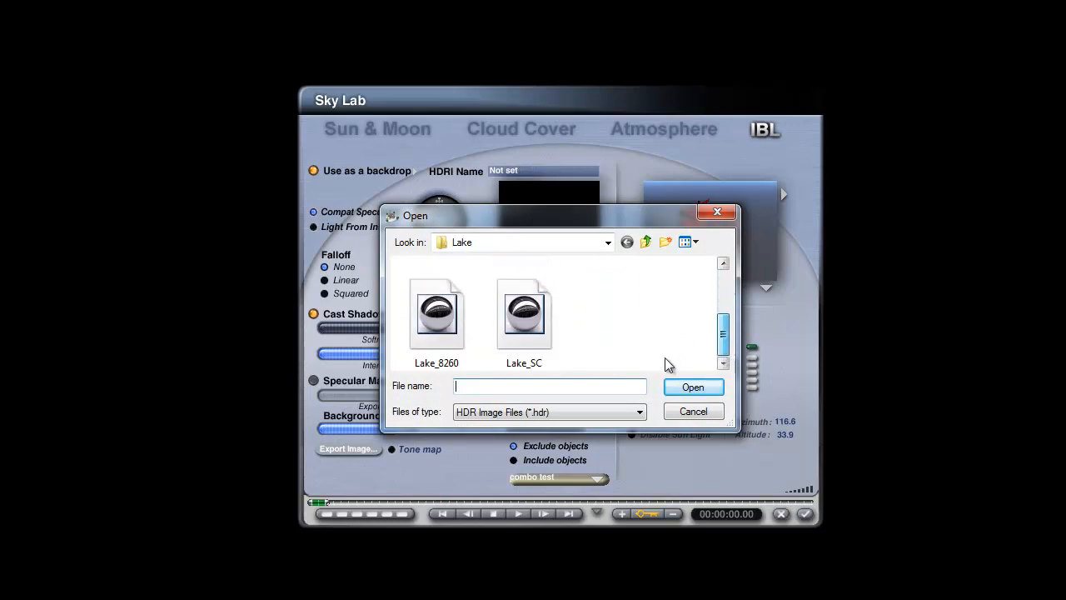
click(528, 332)
click(707, 392)
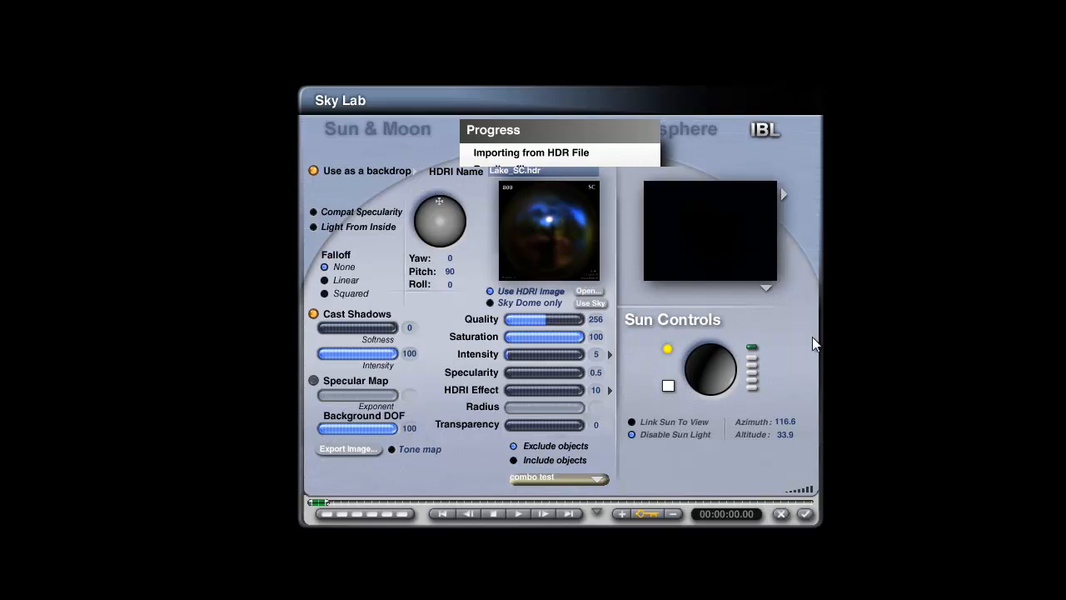
Turn on tone mapping for the HDRI image and set its lighting quality to 16
click(766, 288)
click(767, 288)
click(671, 290)
click(392, 449)
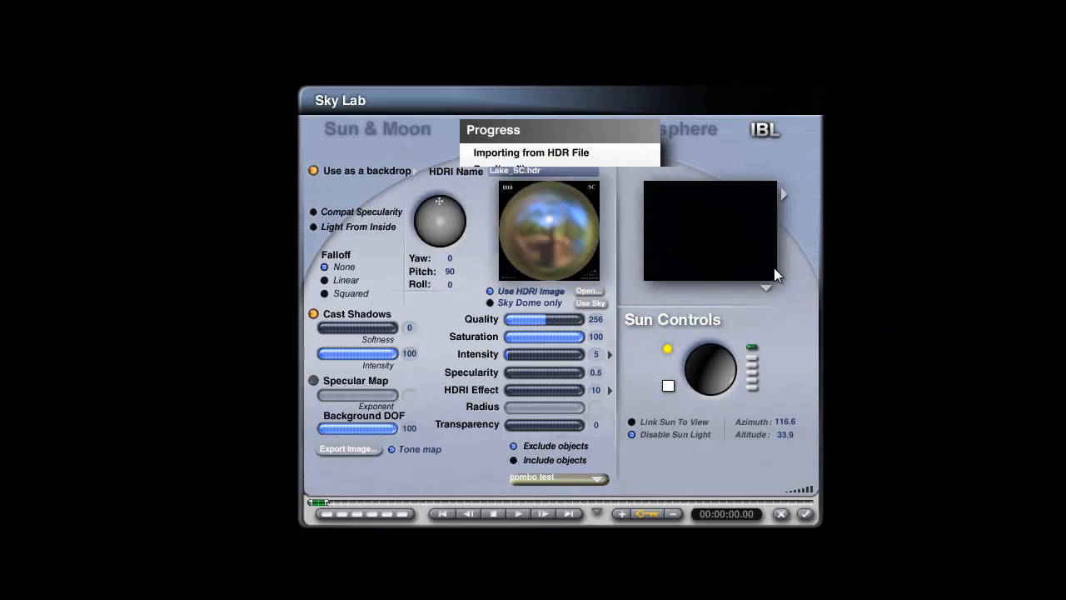
click(547, 320)
click(767, 291)
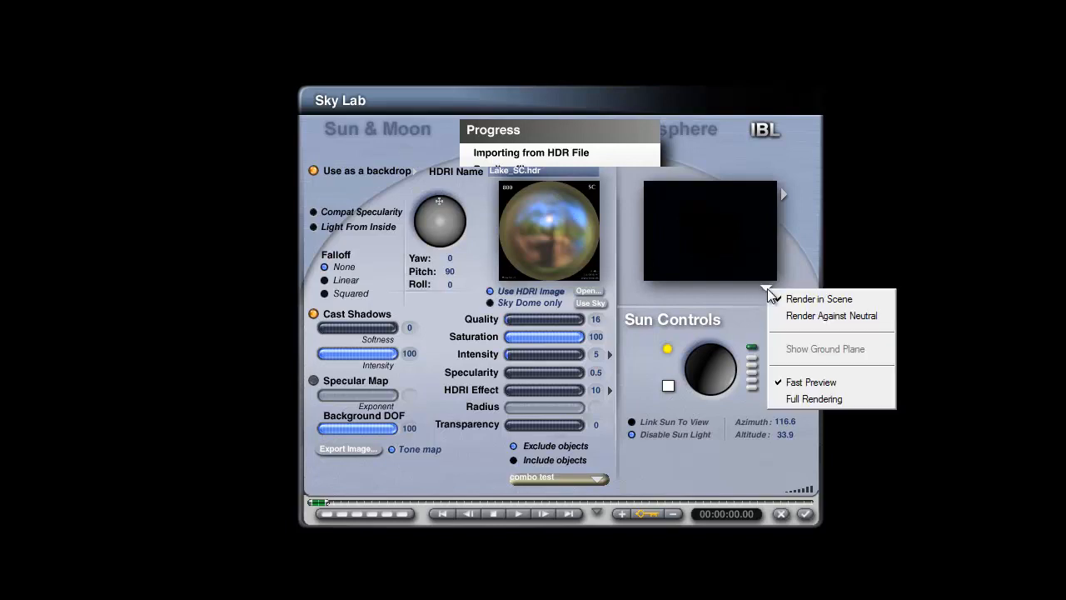
click(730, 292)
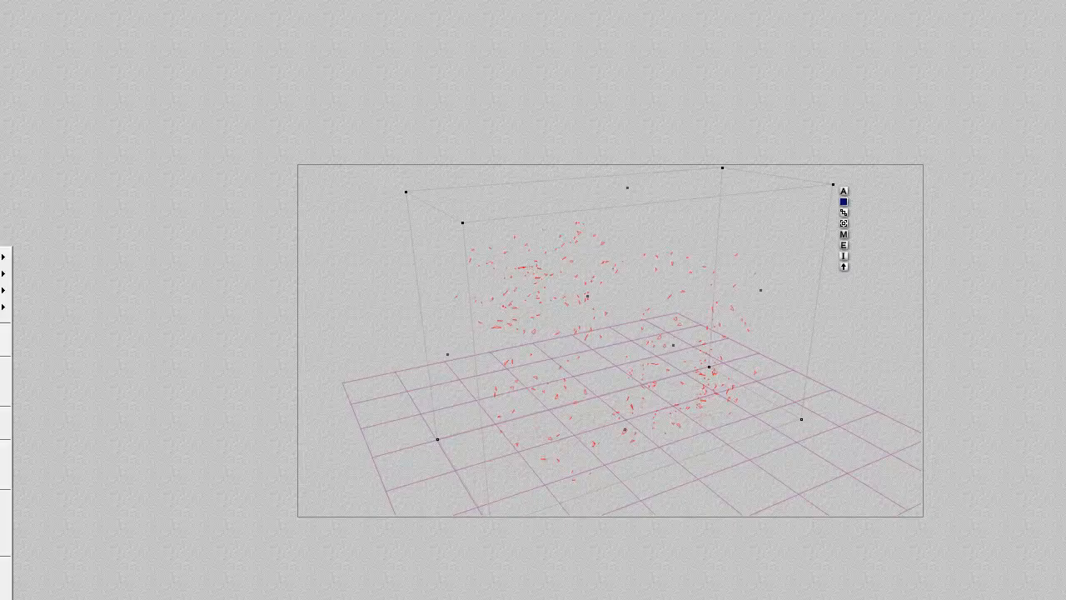
Set the render options to Premium quality with True Ambience and render the scene
click(5, 340)
click(286, 229)
click(285, 340)
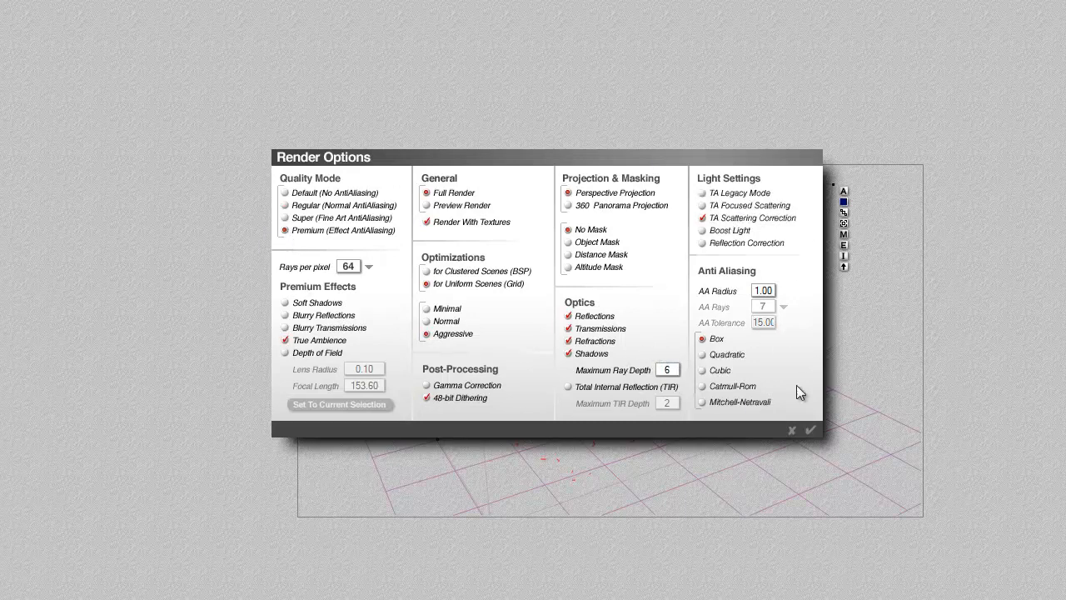
click(811, 431)
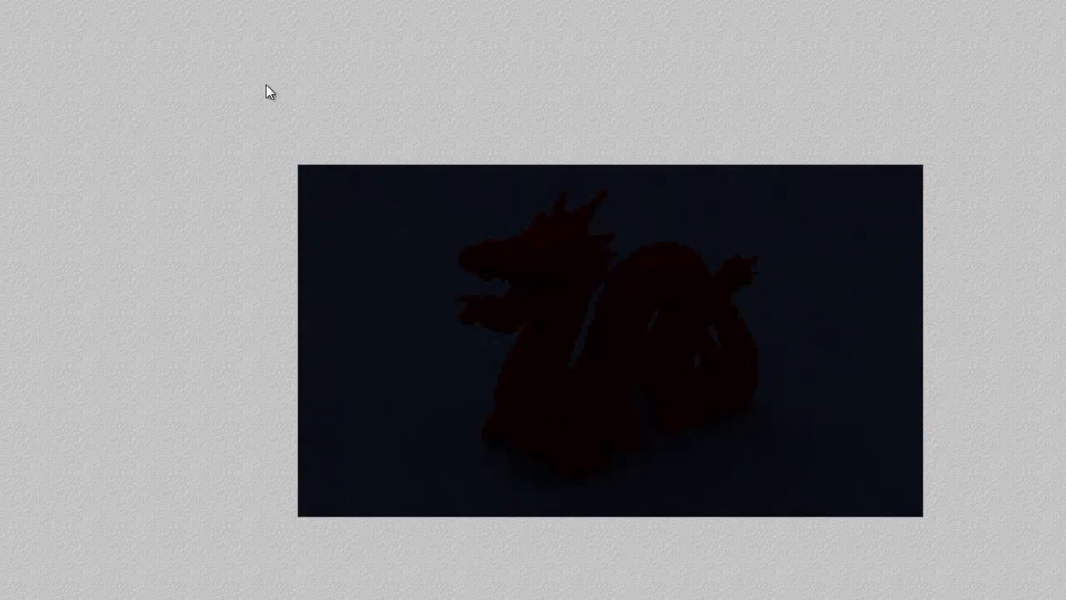
key(Escape)
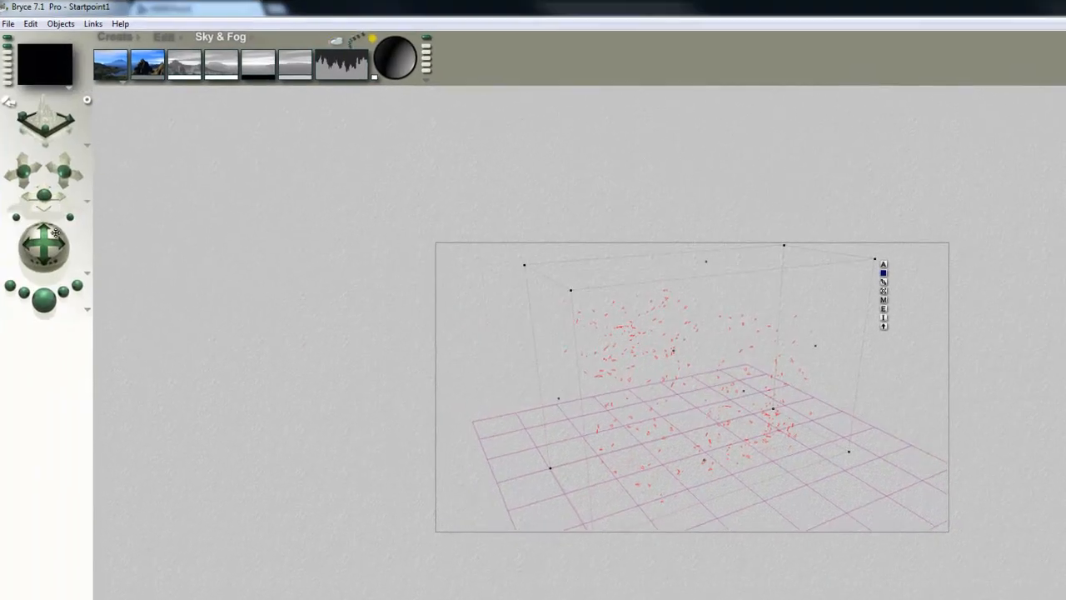
Aim the camera up at the sky and render that view
drag(47, 242, 49, 248)
click(52, 303)
drag(50, 248, 52, 252)
click(50, 303)
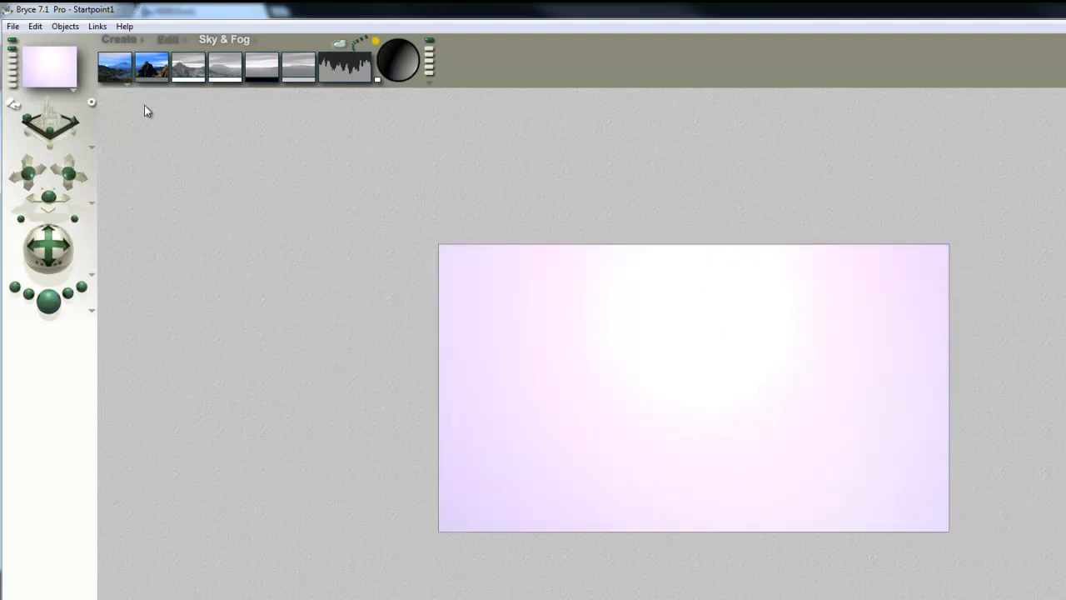
Switch the sky mode from Soft Sky to Atmosphere Off
click(127, 85)
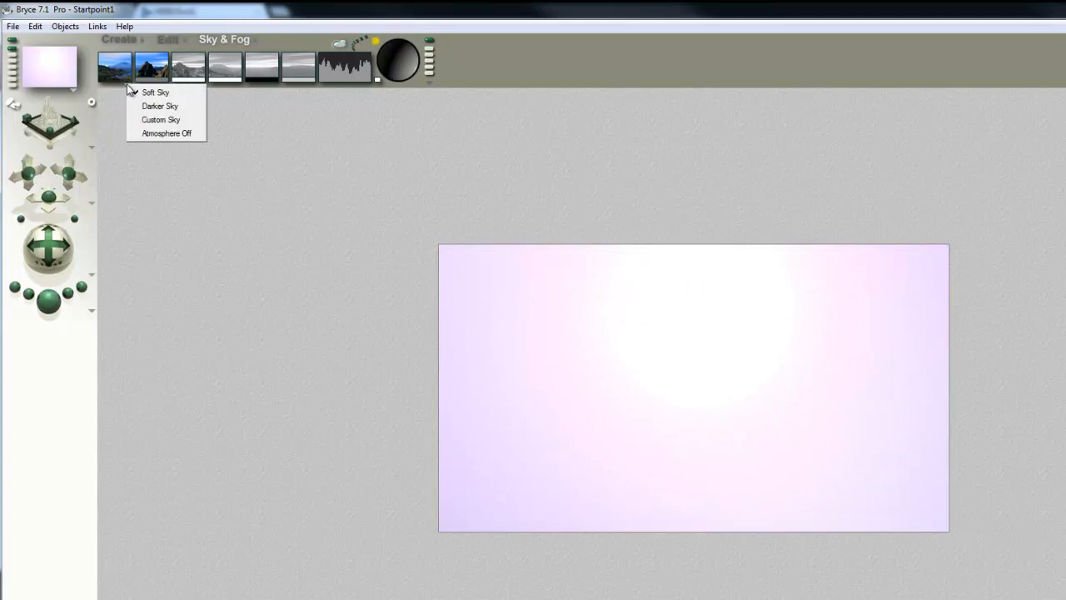
click(157, 133)
drag(124, 79, 260, 80)
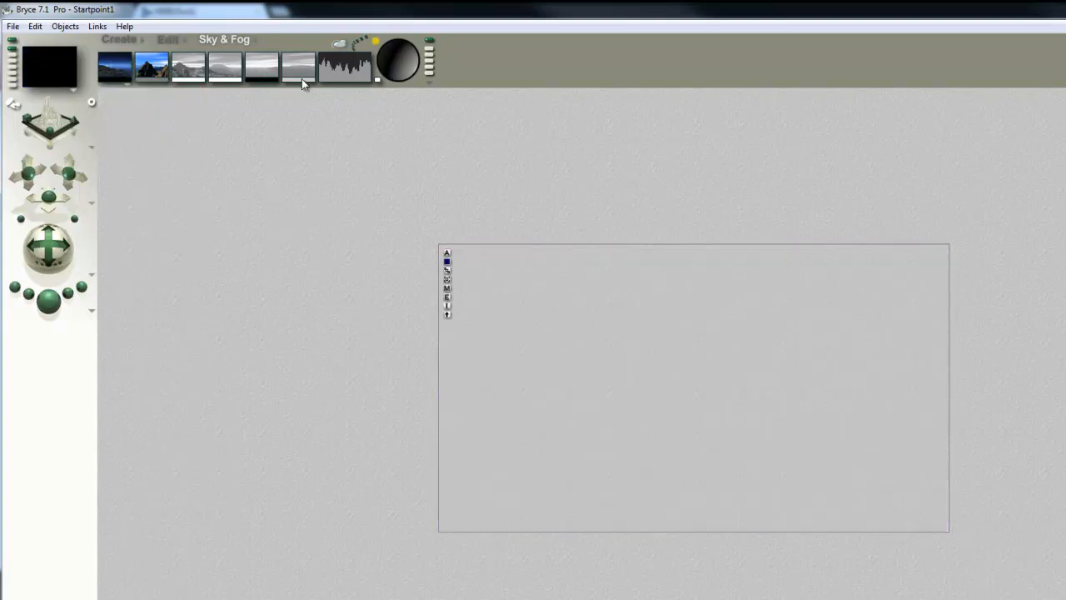
Set the HDRI backdrop mode to Add to sky in the Sky Lab and apply it
click(339, 43)
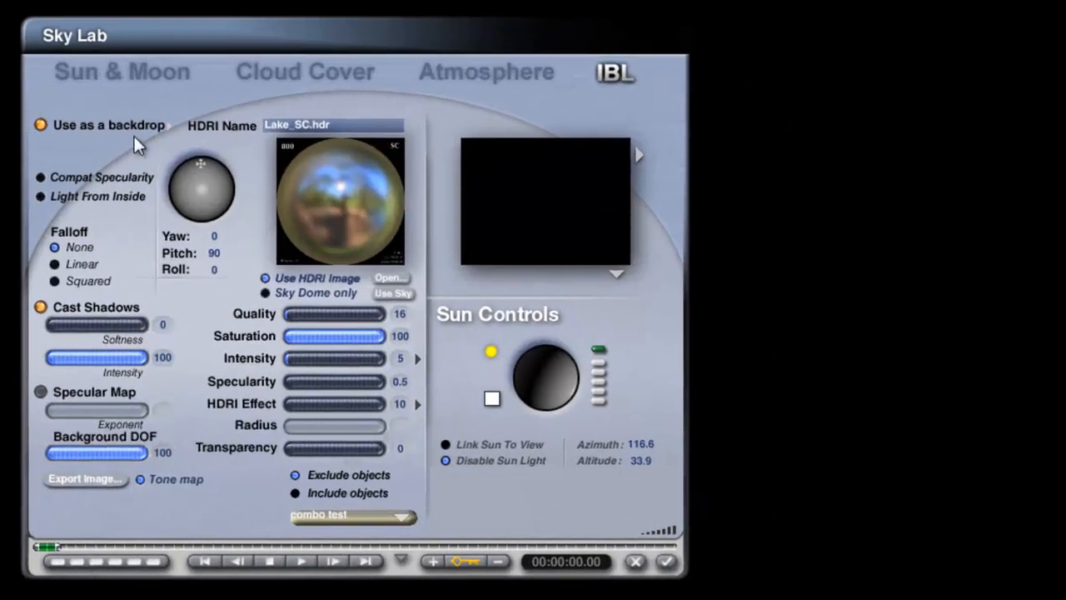
click(167, 125)
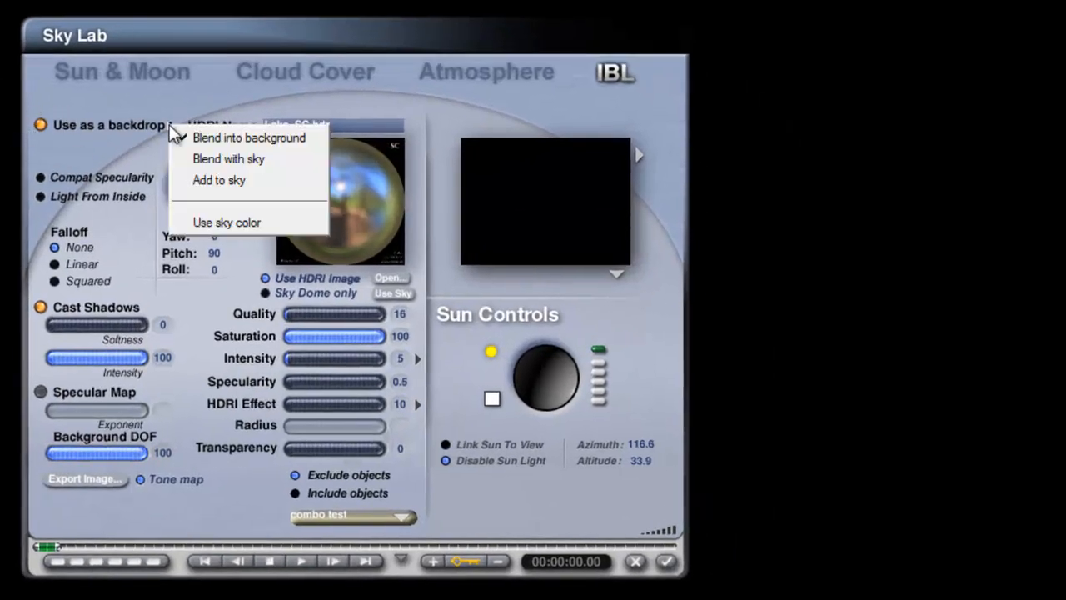
click(245, 181)
click(669, 563)
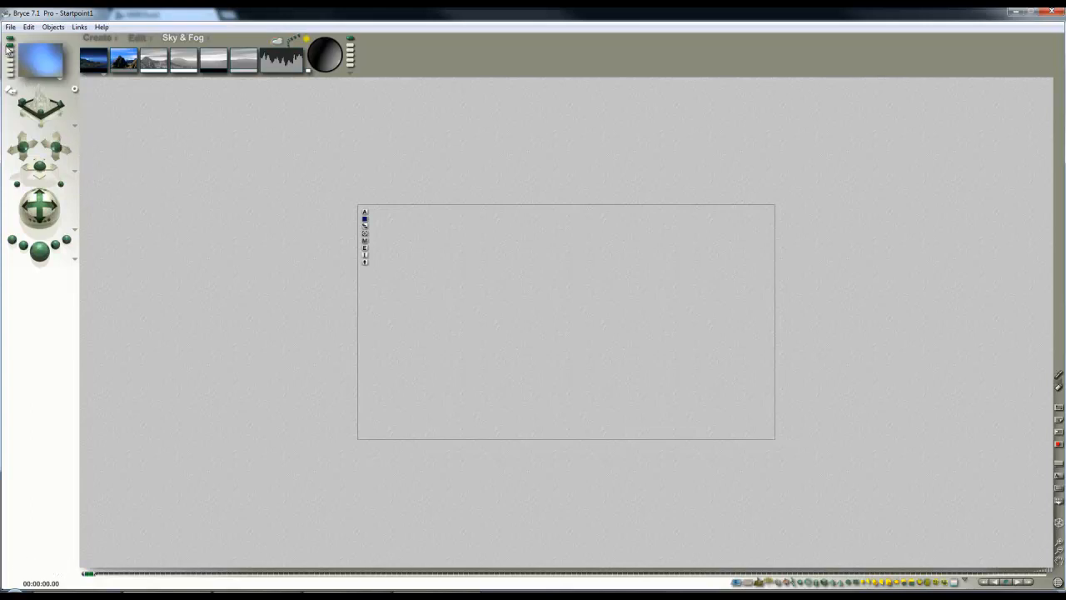
Restore the saved camera view of the dragon and set the dragon material's reflection to 25
click(10, 48)
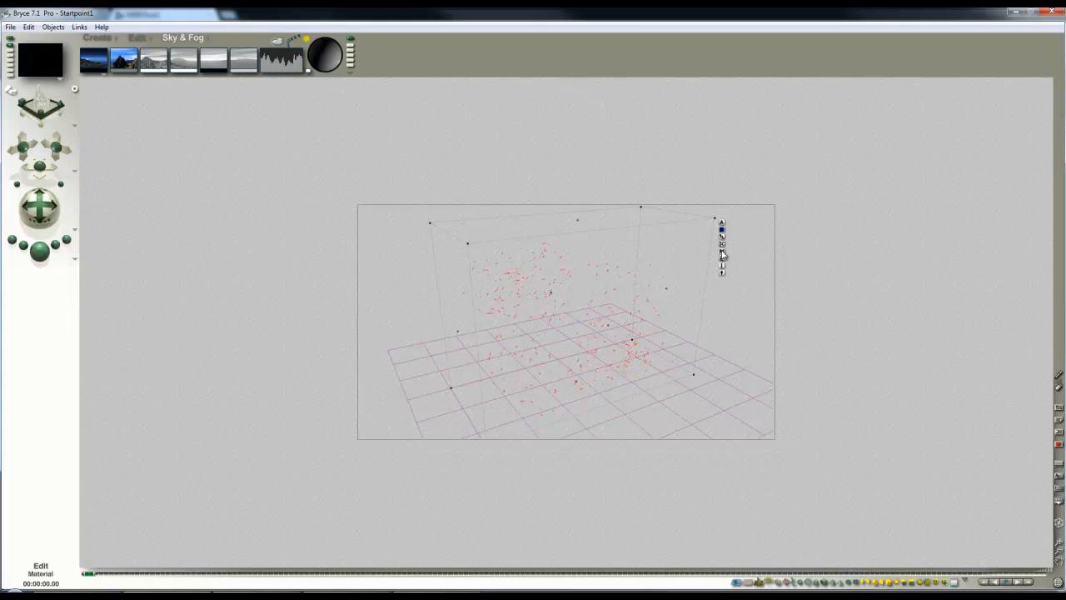
click(723, 254)
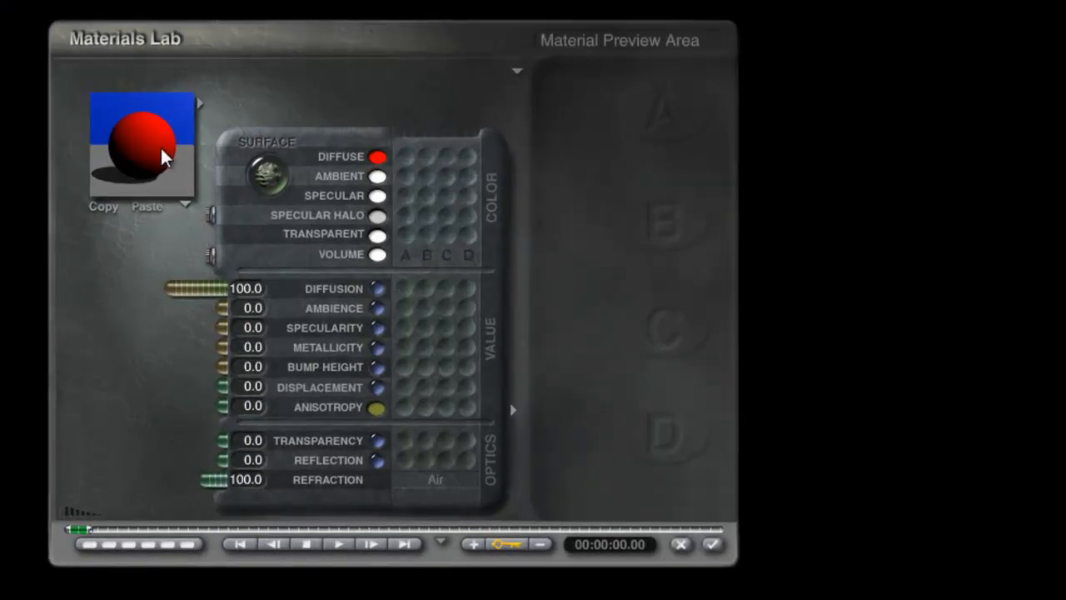
click(252, 461)
text(25)
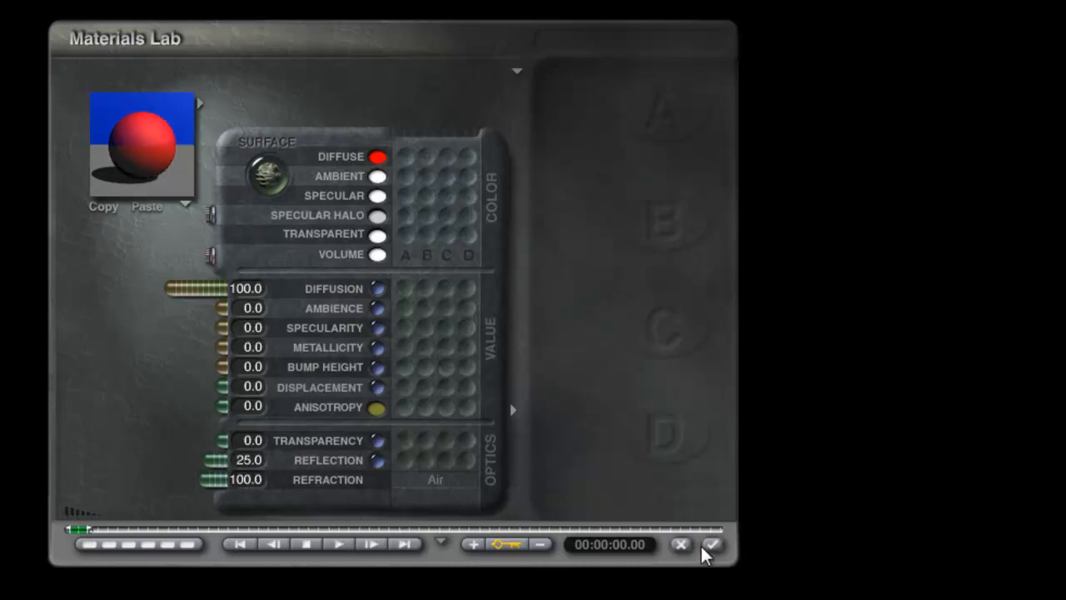
click(713, 545)
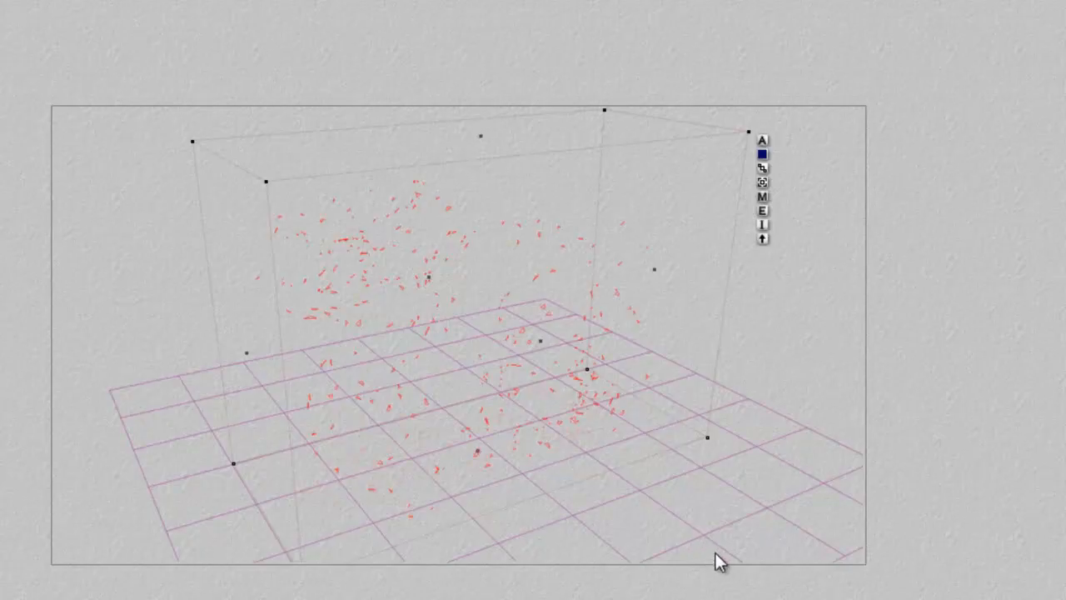
Set the ground plane material's reflection to 25
ctrl+click(730, 531)
click(757, 537)
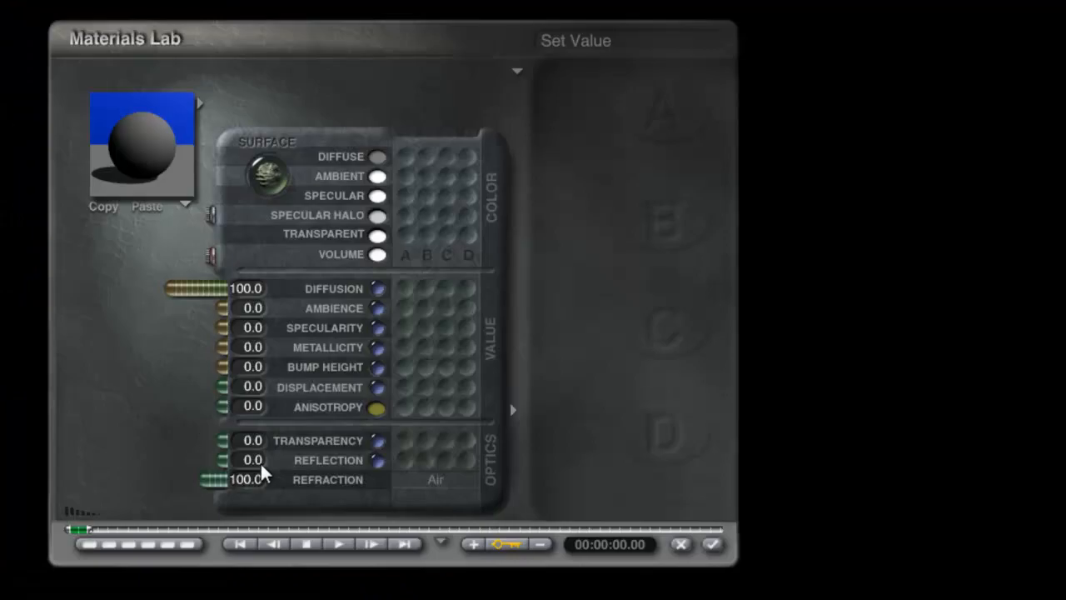
click(259, 463)
text(25)
key(Return)
click(713, 545)
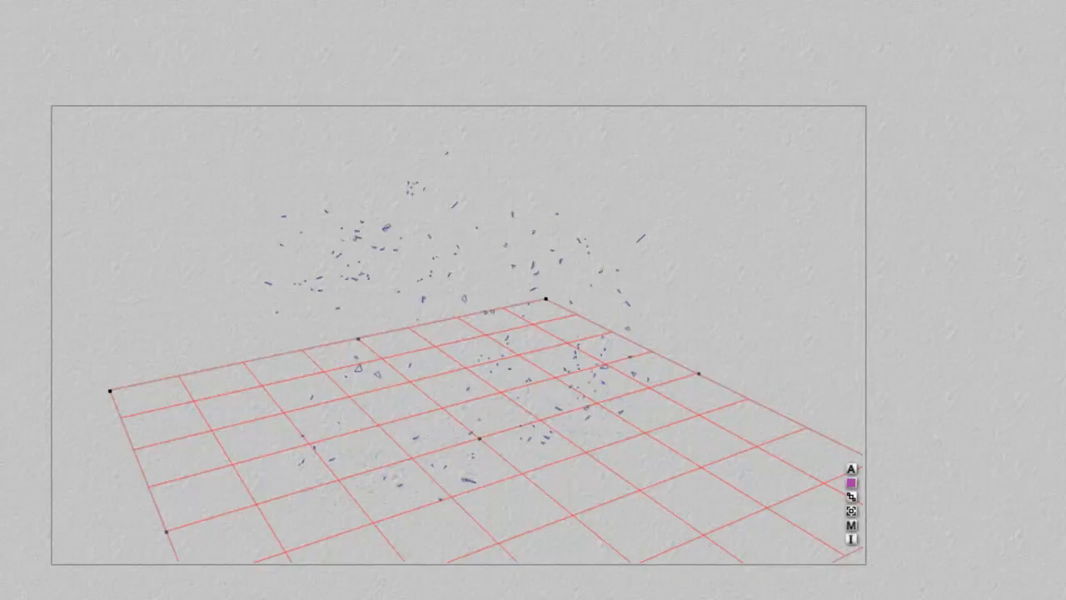
Set the HDRI Effect to 200 in the Sky Lab, apply it, and render the scene
key(ctrl+r)
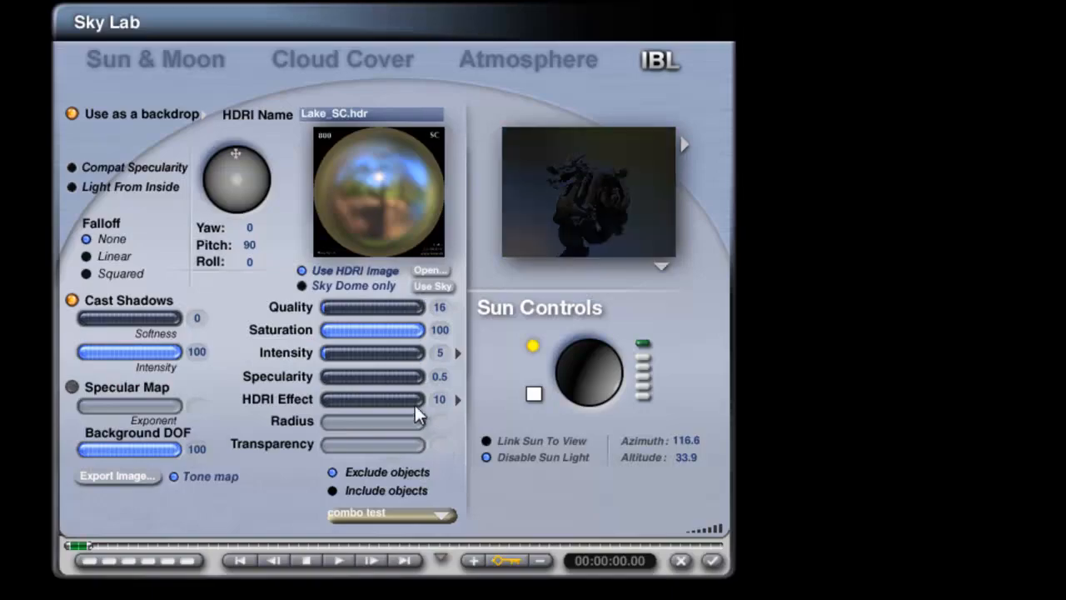
text(200)
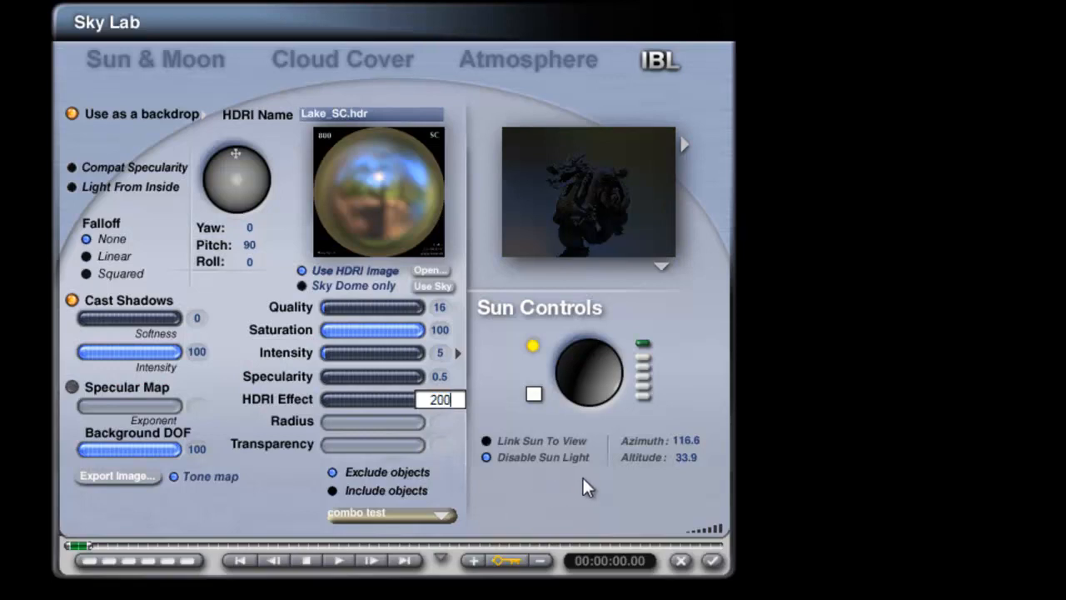
key(Return)
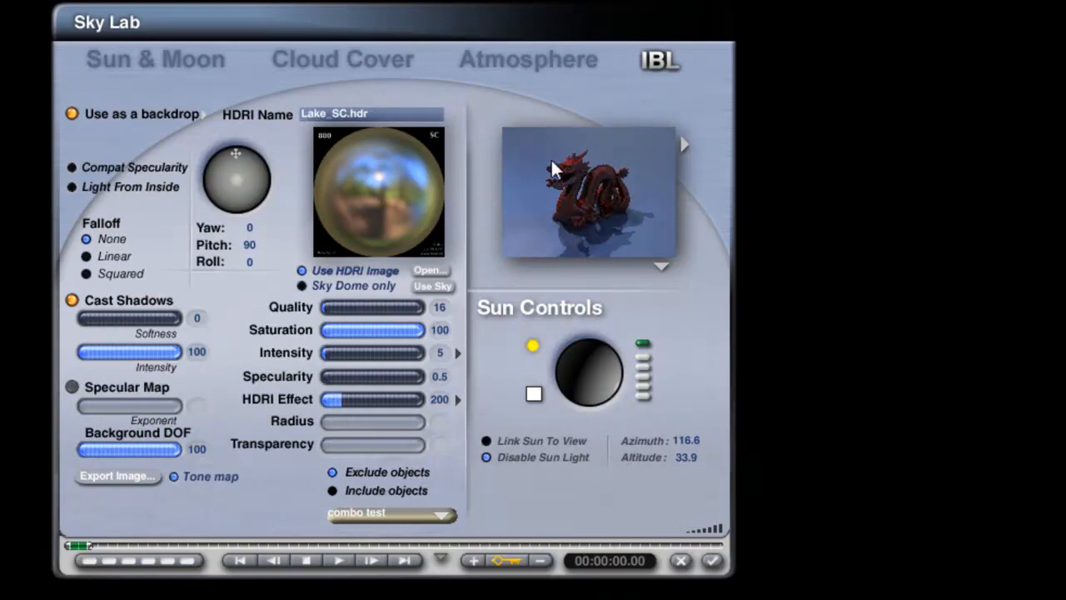
click(459, 399)
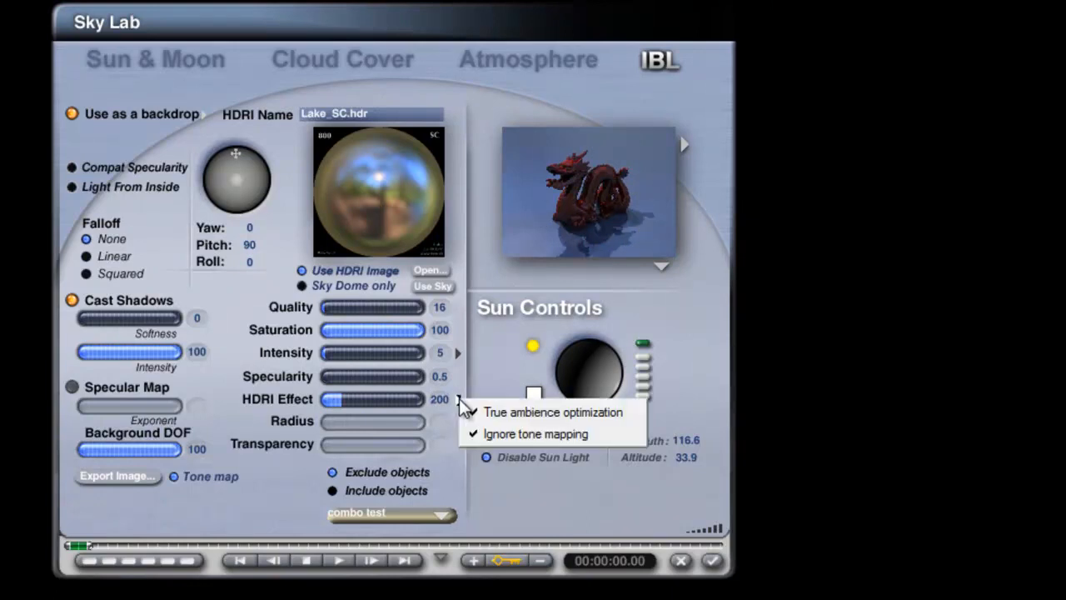
click(872, 417)
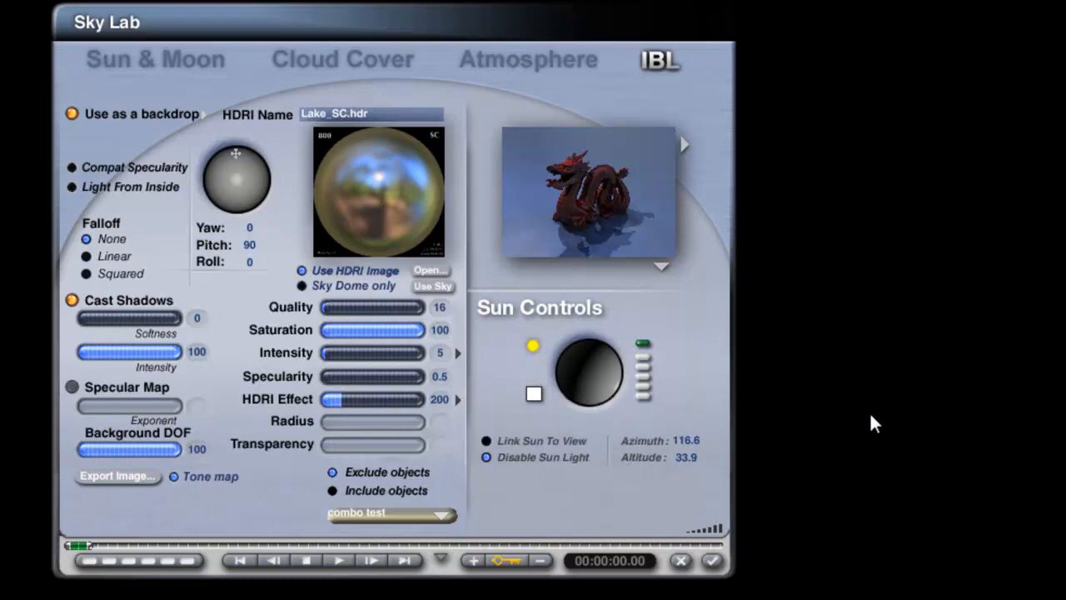
click(713, 561)
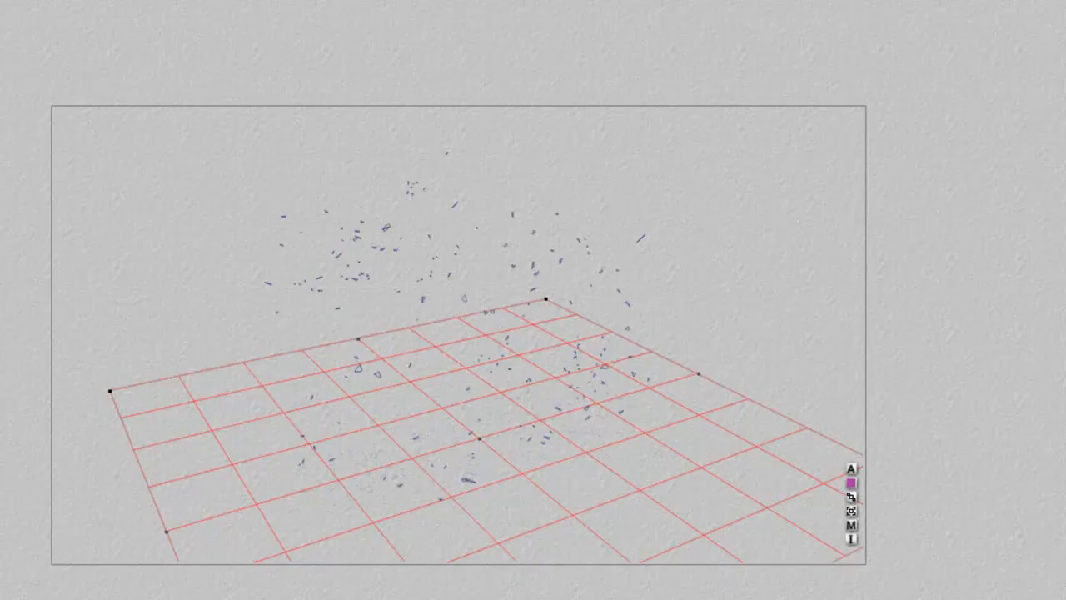
click(47, 280)
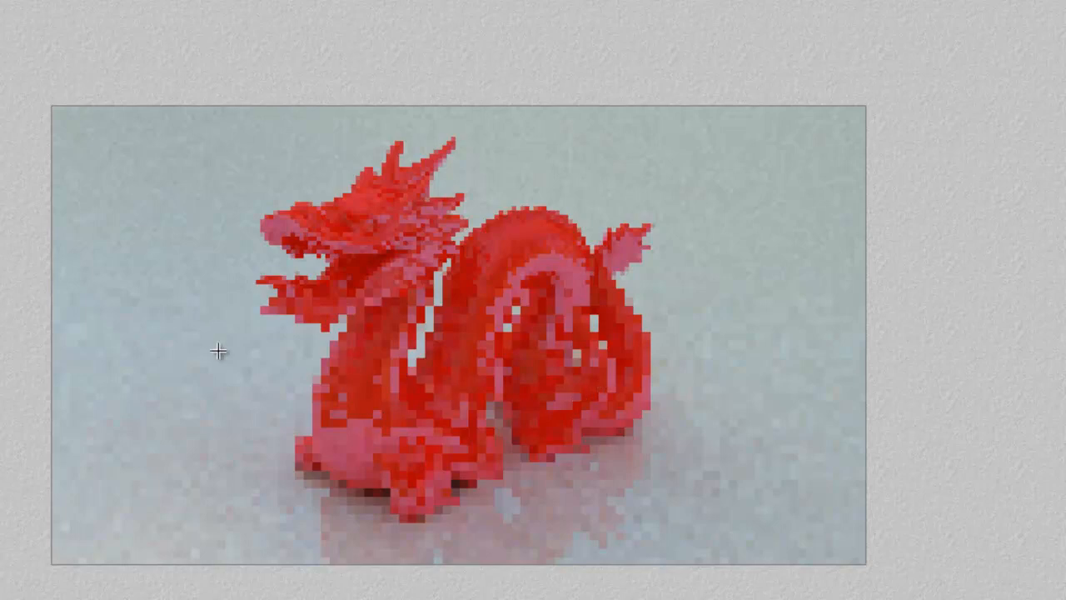
click(554, 389)
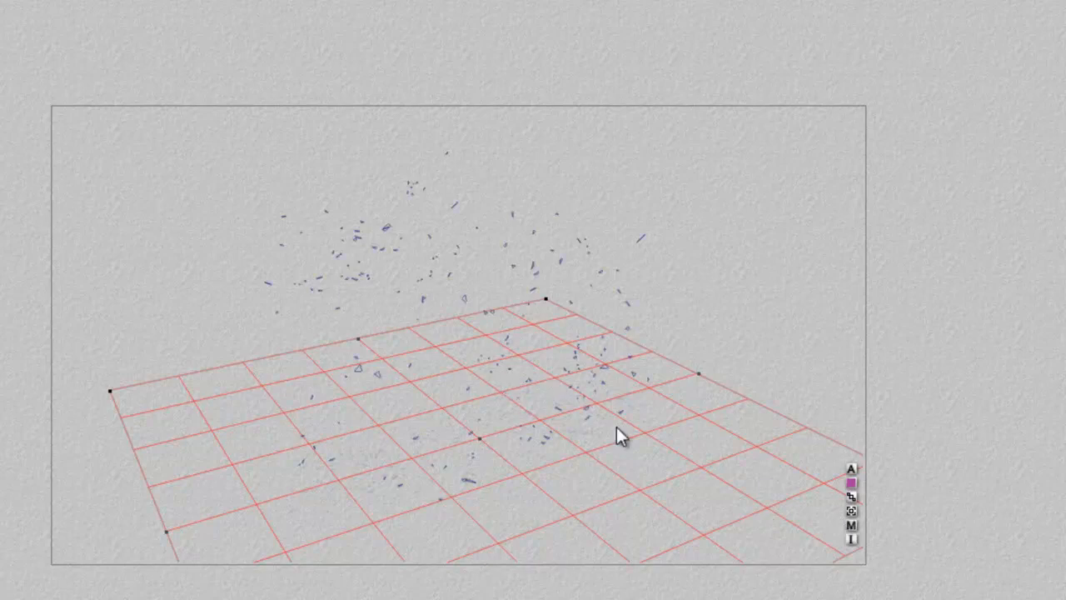
Select the dragon mesh and set its material's diffusion to 50 in the Materials Lab
right_click(586, 265)
click(624, 277)
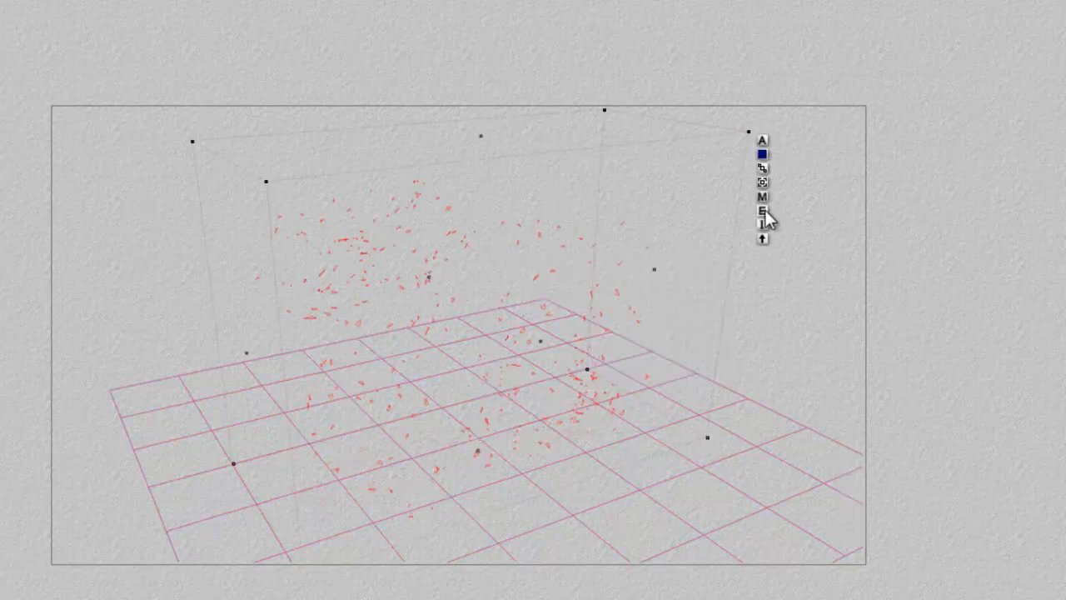
click(763, 196)
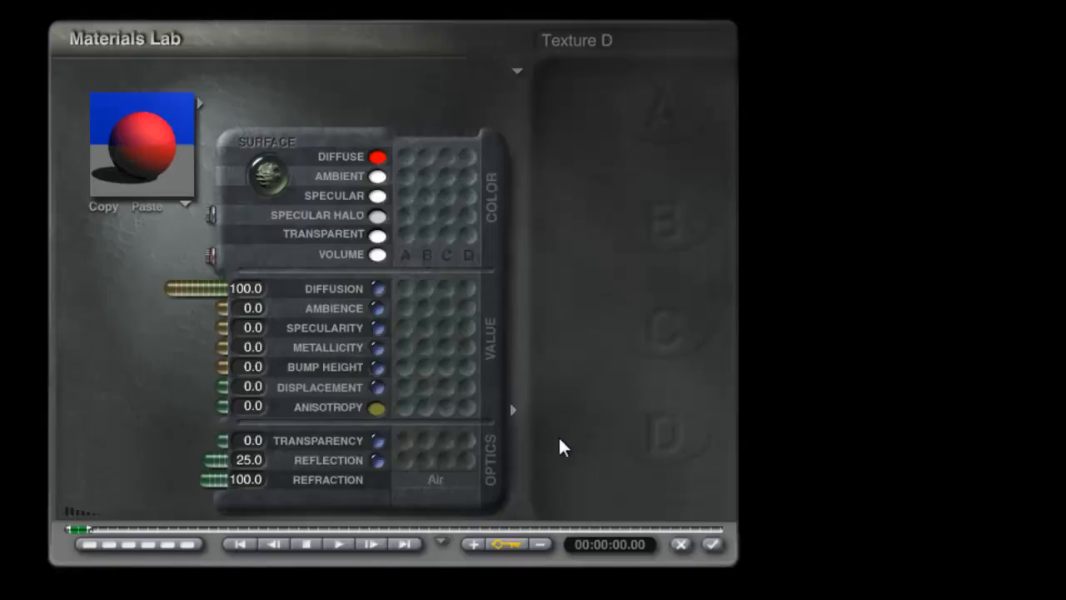
click(265, 292)
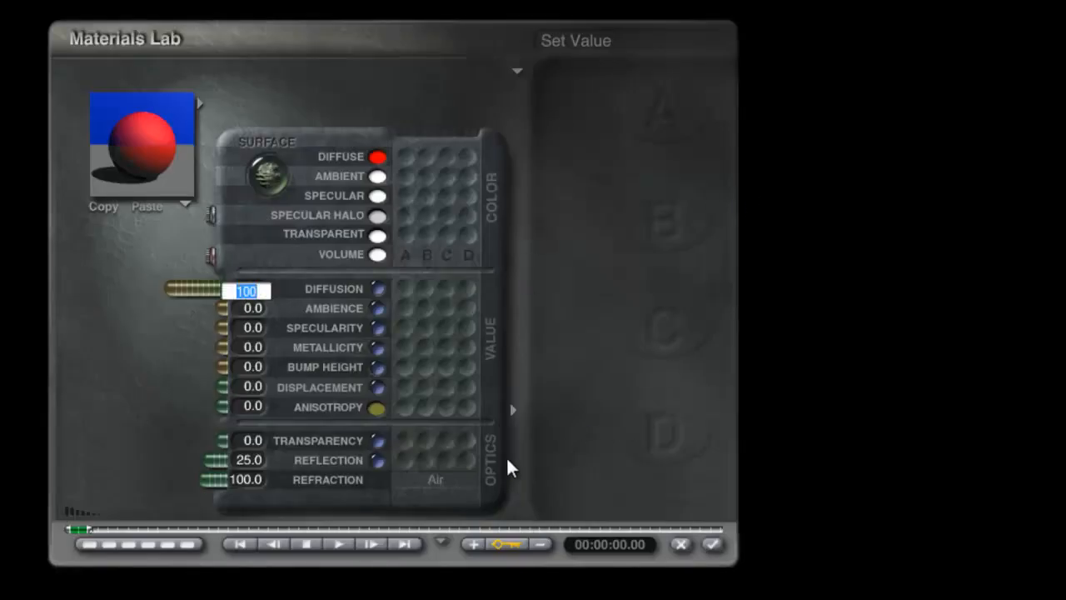
text(50)
key(Return)
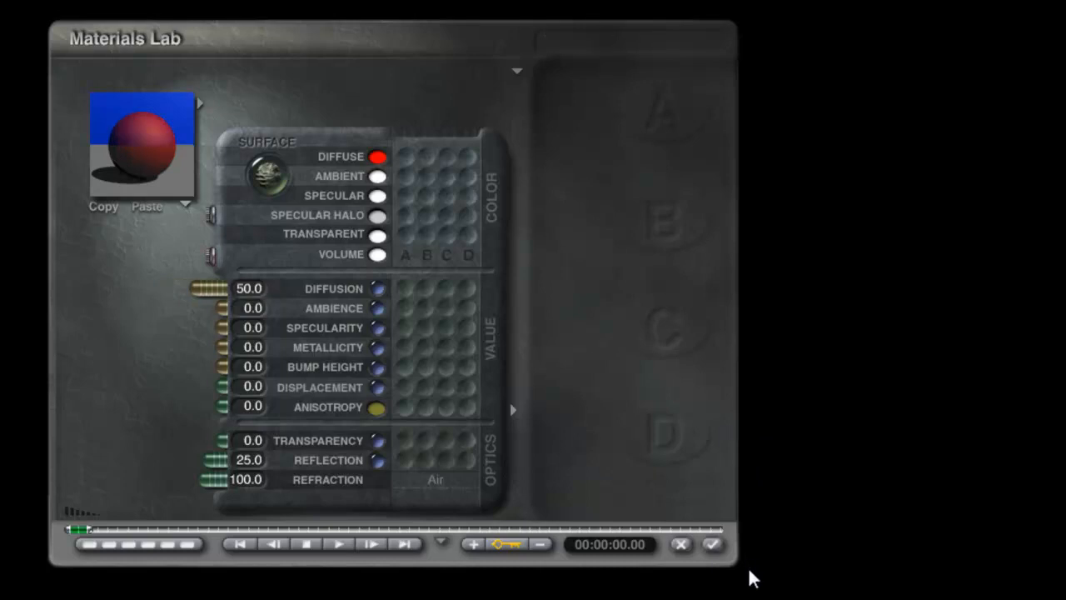
click(718, 545)
Select the ground plane and set its material's diffusion to 50 as well
right_click(669, 507)
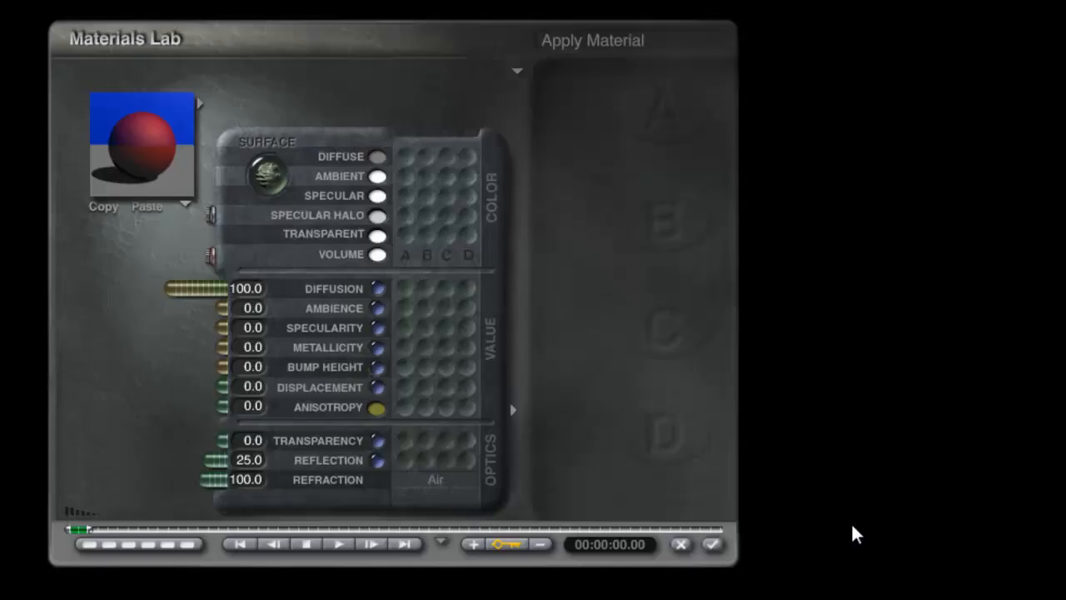
click(297, 298)
text(50)
key(Return)
click(714, 545)
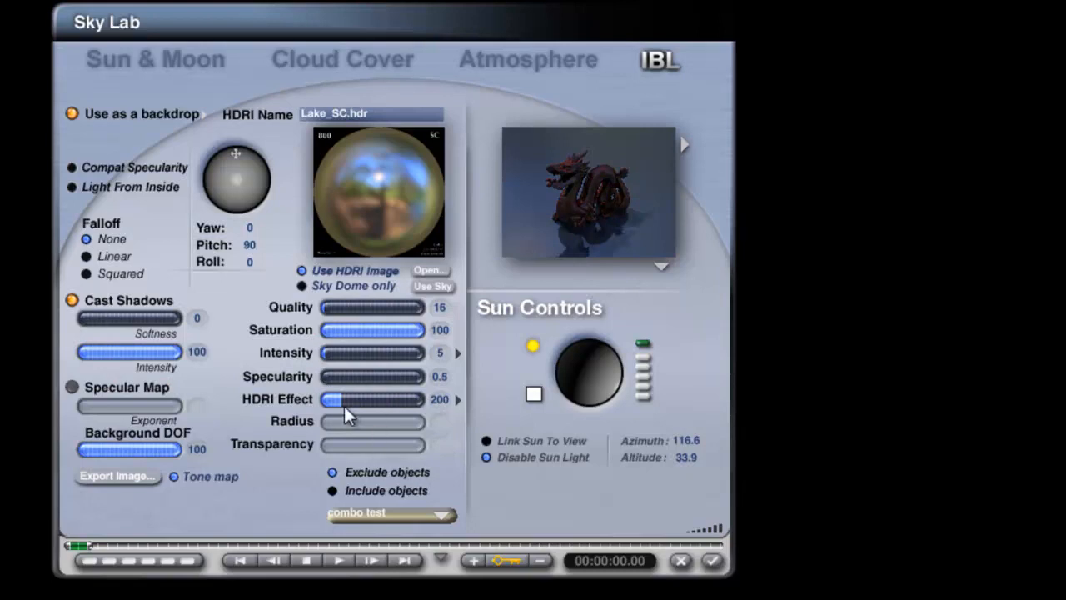
Raise the HDRI Intensity to 20 in the Sky Lab, apply it, and render the scene
click(342, 354)
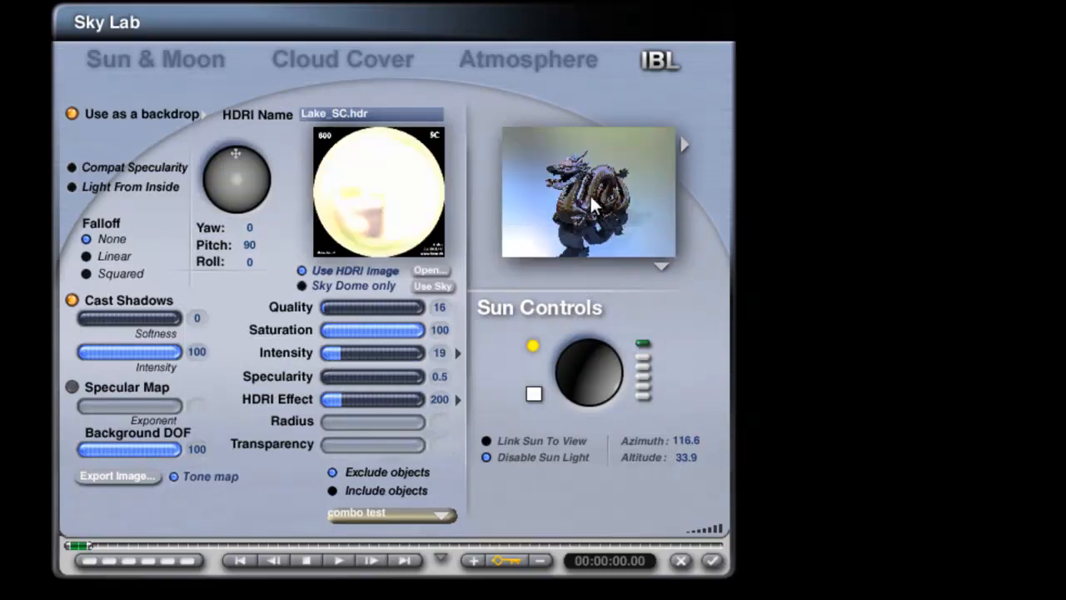
text(20)
key(Return)
click(711, 560)
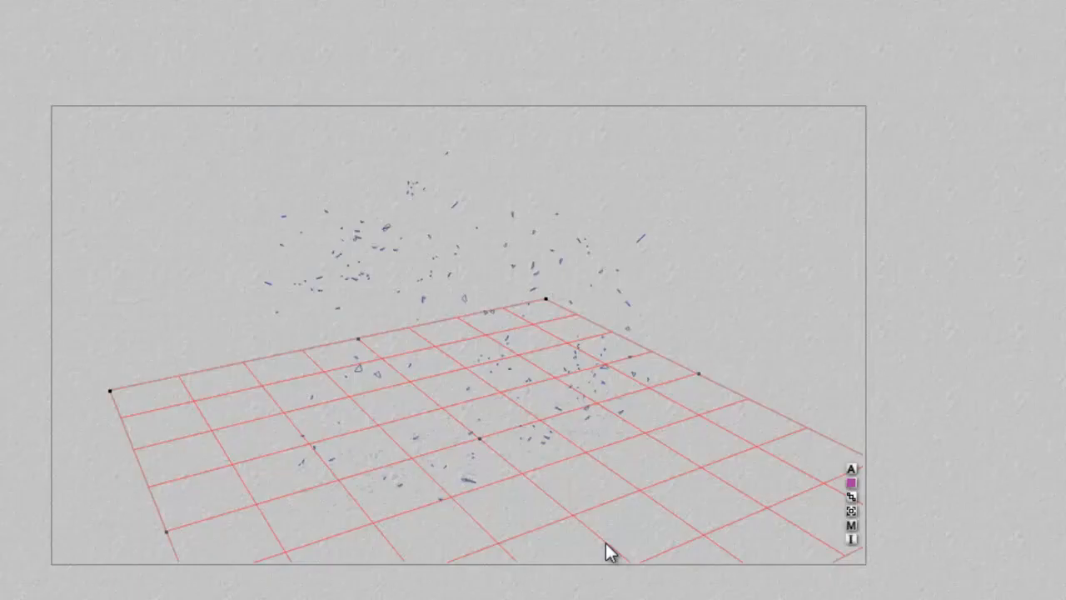
click(2, 350)
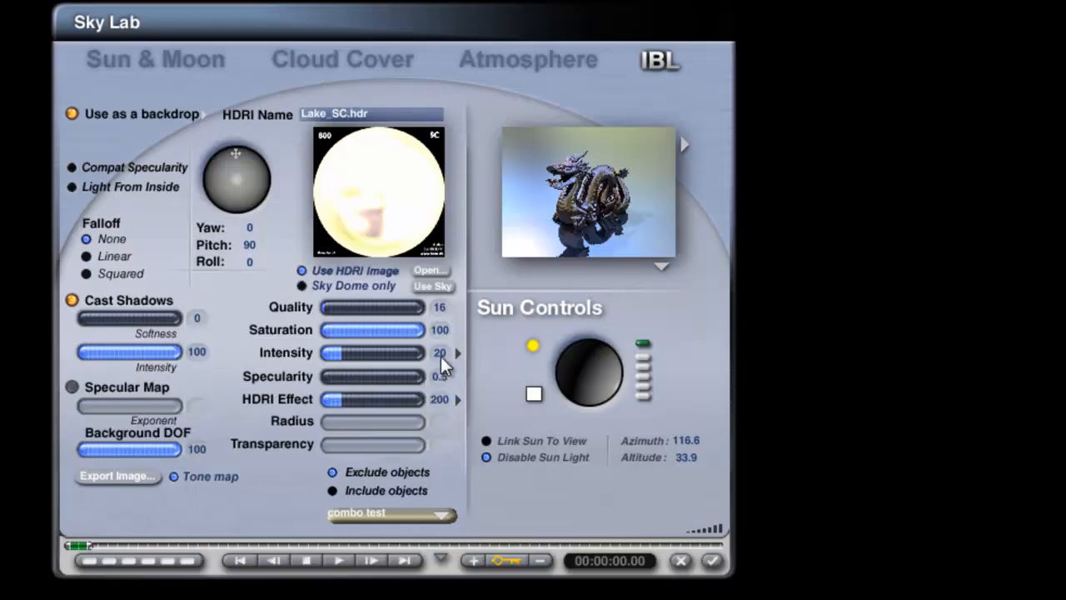
Set the HDRI Intensity to 10 and apply it, and raise the HDRI Effect to 999 in the Sky Lab
text(10)
key(Return)
click(715, 561)
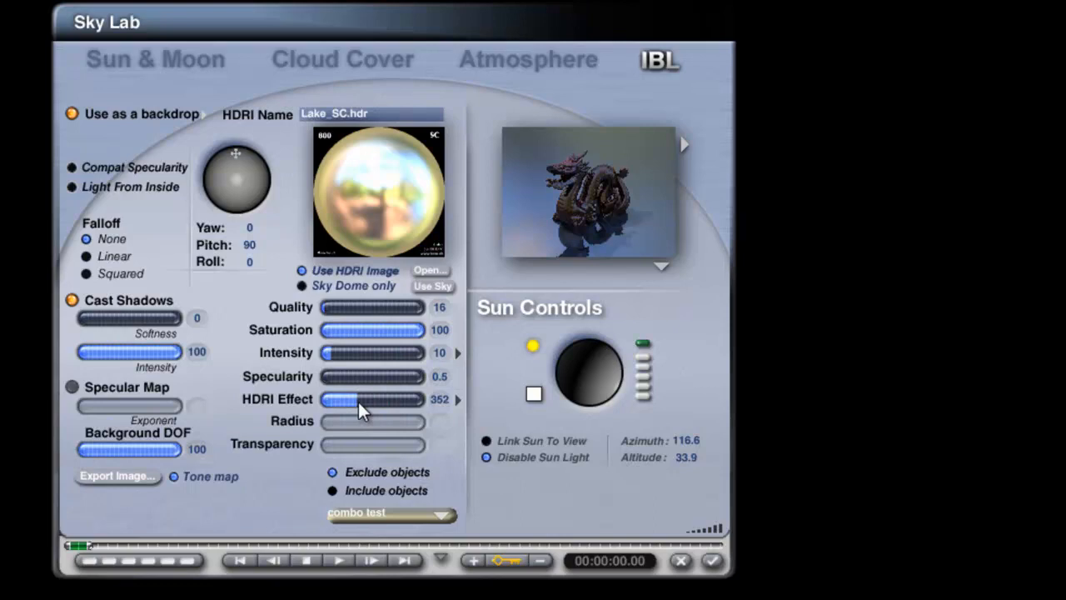
drag(358, 401, 425, 402)
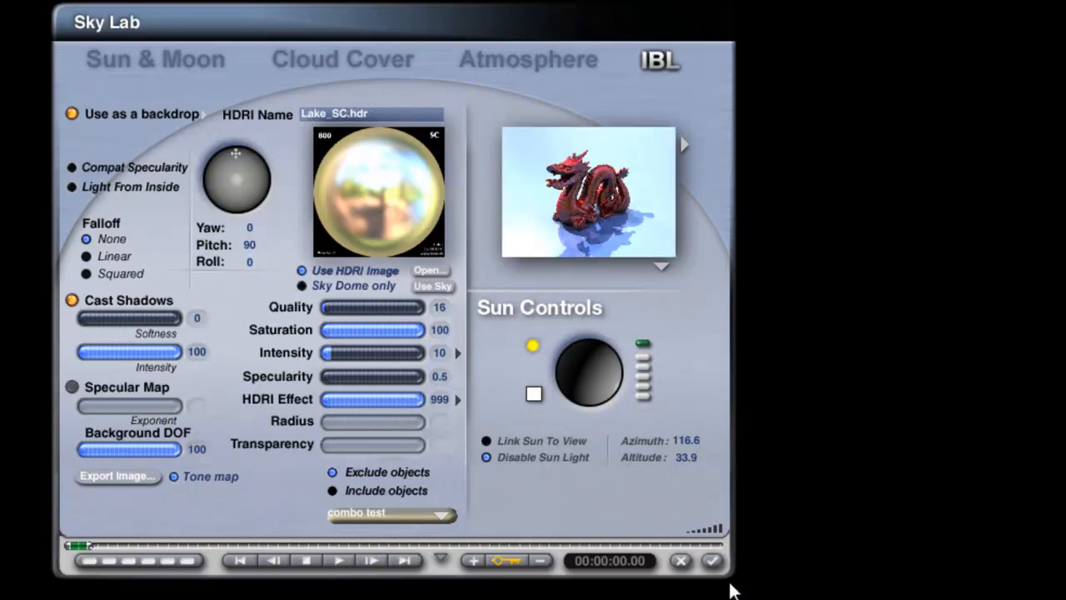
click(712, 561)
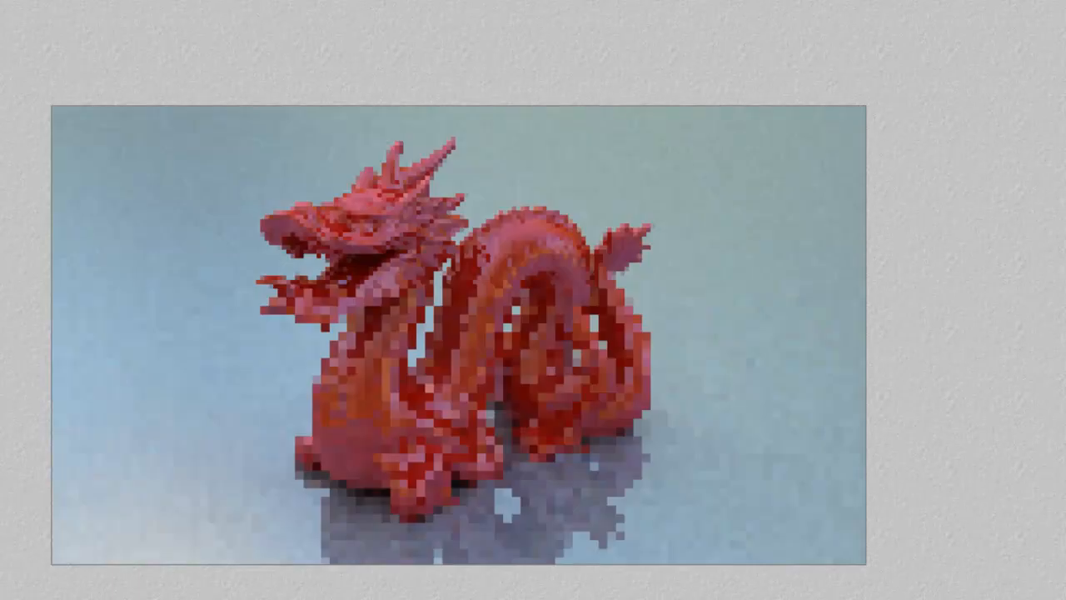